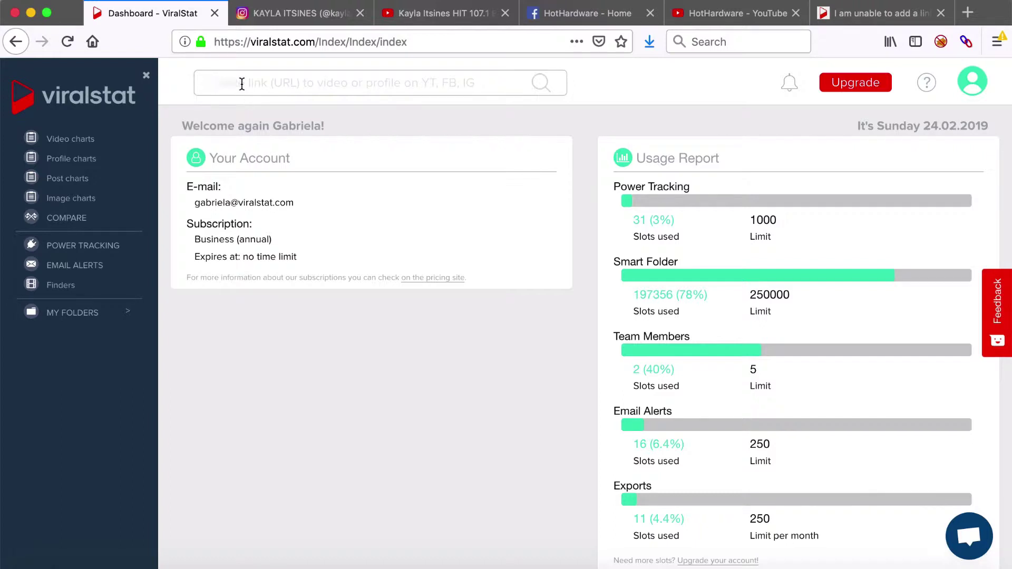
# - Replace the 'ka' name search in ViralStat's search bar with the copied Instagram profile link
pyautogui.write('kayla_')
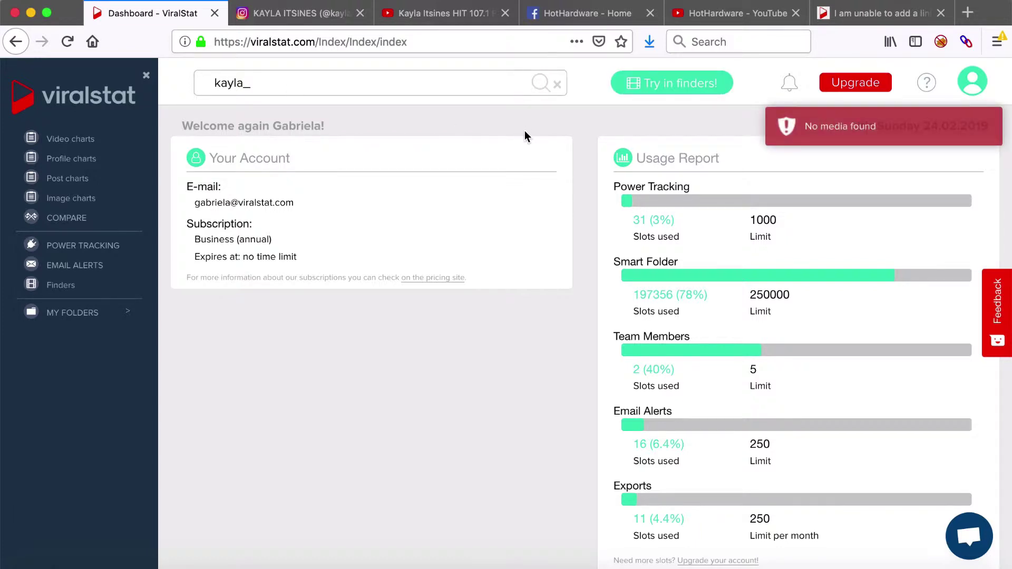
pyautogui.click(295, 14)
pyautogui.click(311, 35)
pyautogui.hotkey('ctrl', 'c')
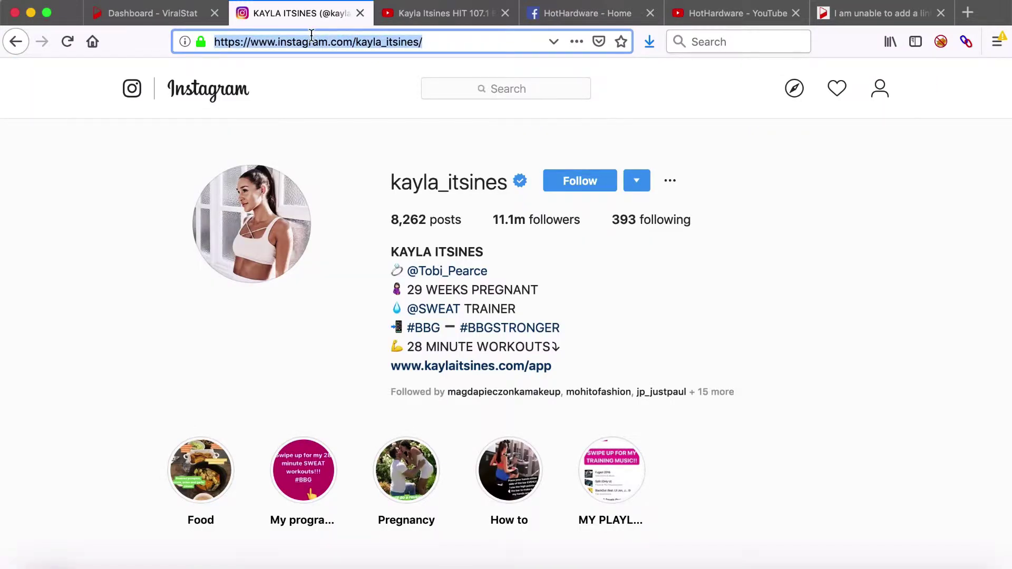
pyautogui.click(145, 16)
pyautogui.doubleClick(282, 84)
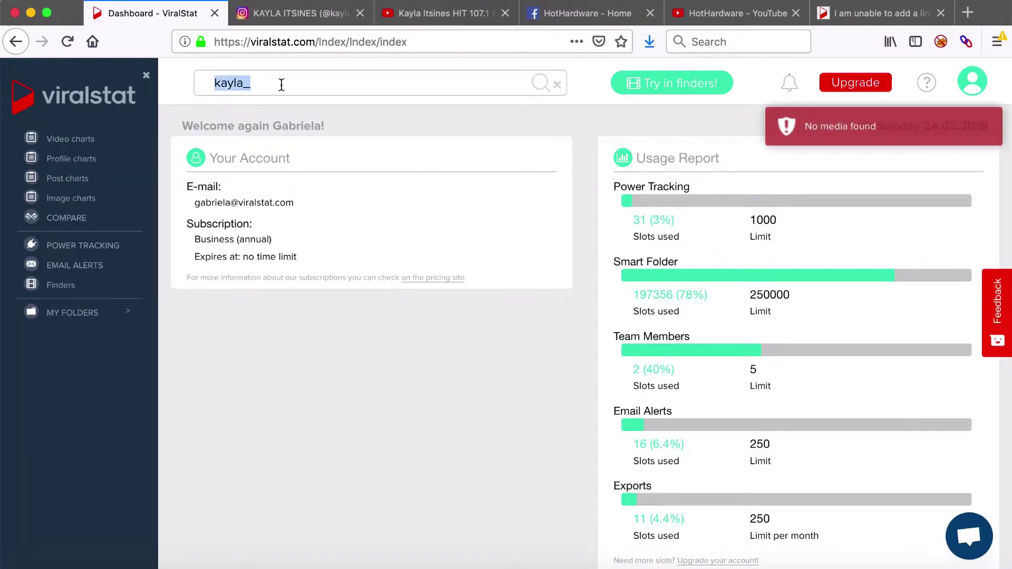
pyautogui.hotkey('ctrl', 'v')
# - Run the Instagram link lookup and scroll through the resulting profile statistics page
pyautogui.press('Return')
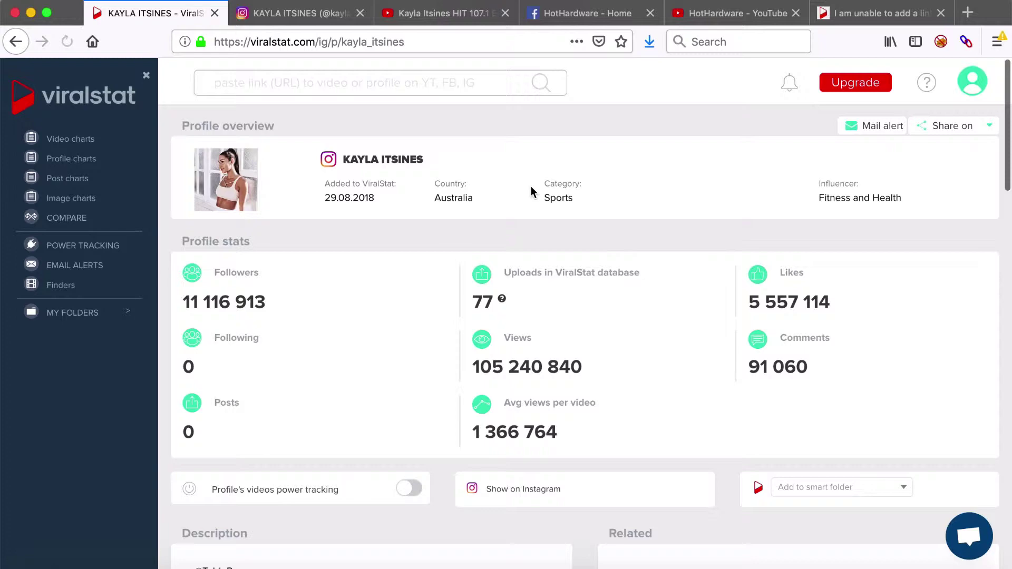
pyautogui.scroll(-1, 530, 191)
pyautogui.scroll(-7, 530, 191)
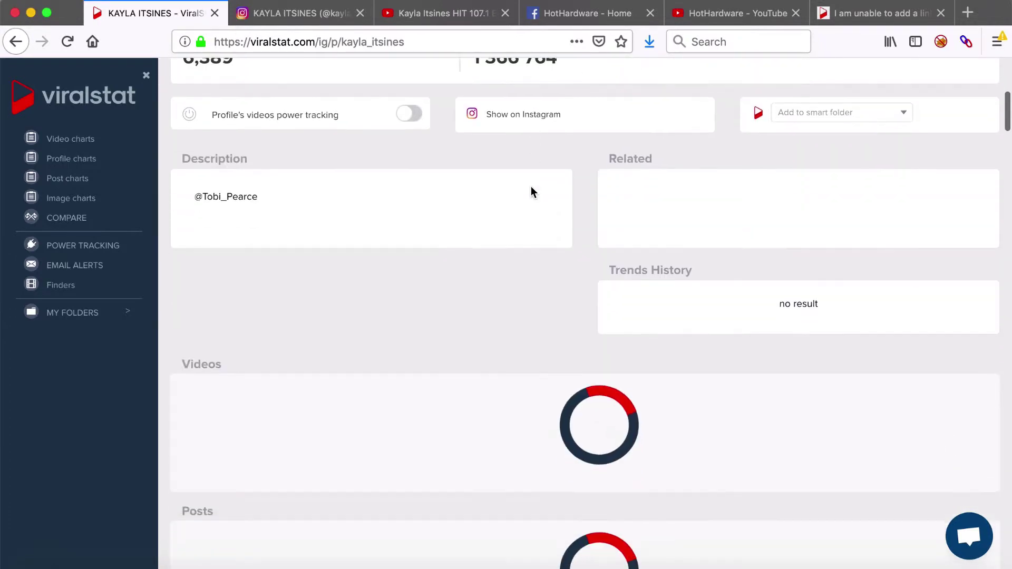
pyautogui.scroll(-7, 530, 189)
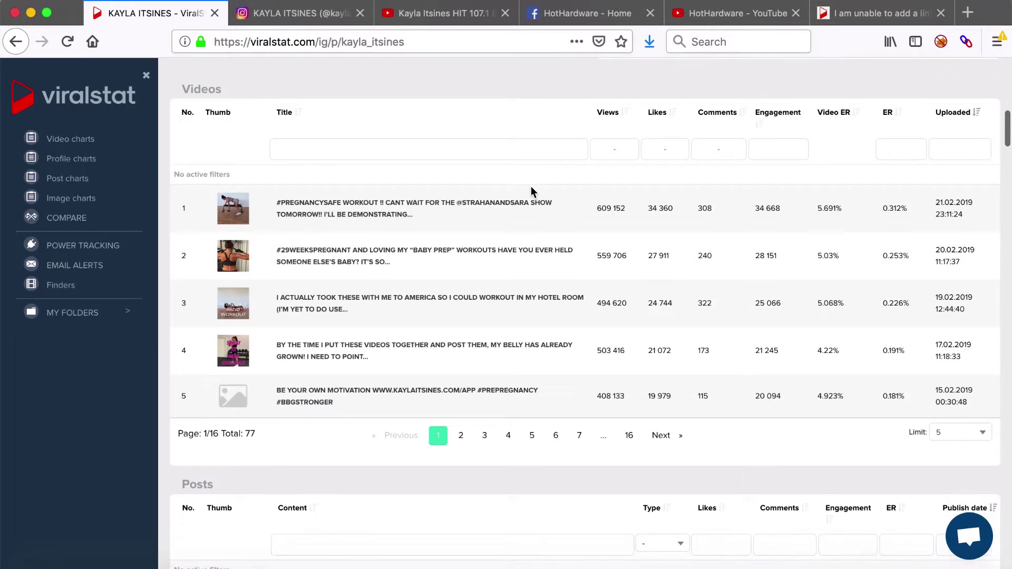
pyautogui.scroll(-12, 530, 190)
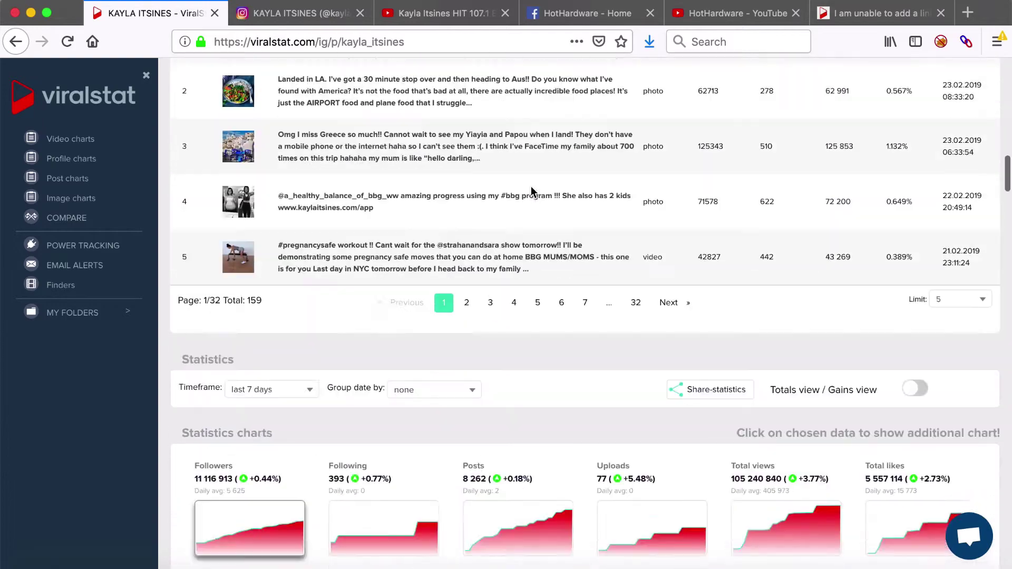
pyautogui.scroll(-12, 531, 190)
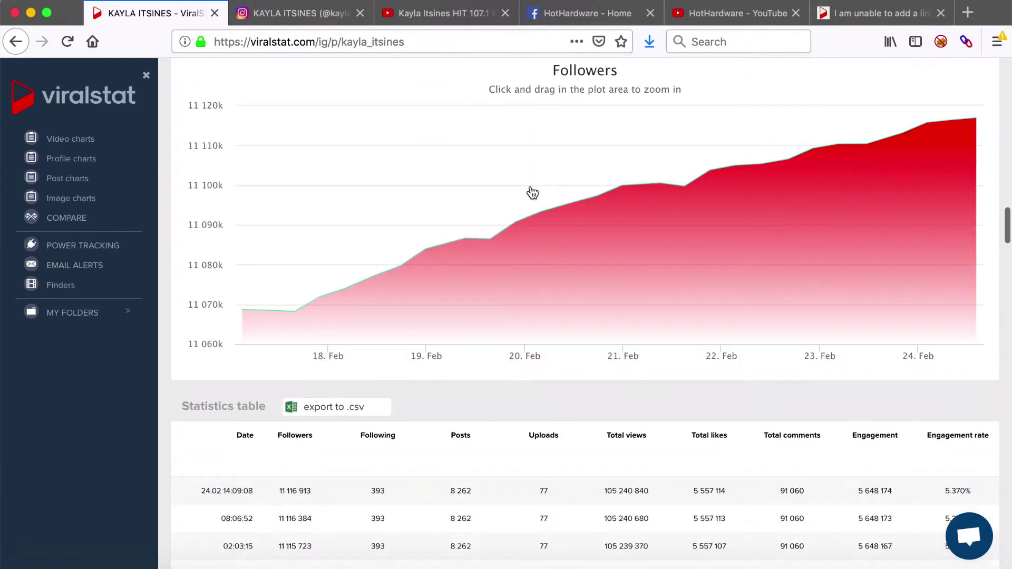
pyautogui.scroll(-20, 530, 185)
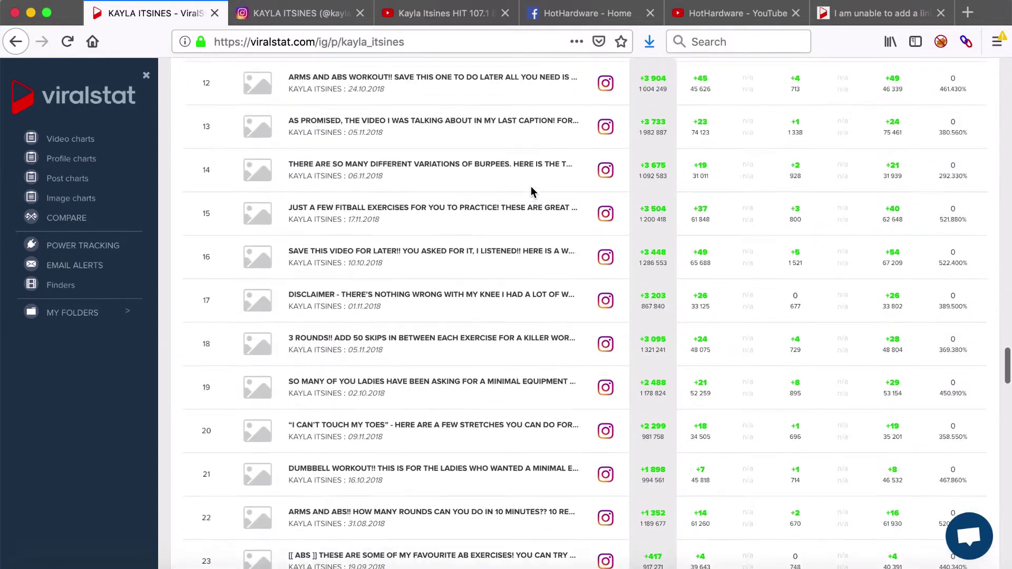
pyautogui.scroll(3, 531, 189)
pyautogui.scroll(20, 531, 190)
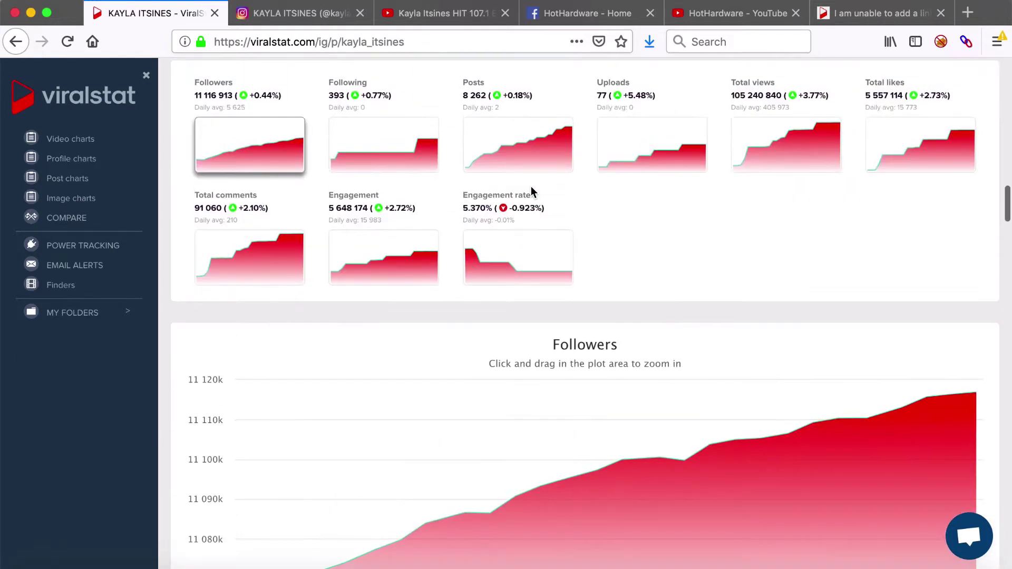
# - Compare the Following, Posts and Followers growth charts, ending on Followers
pyautogui.click(375, 164)
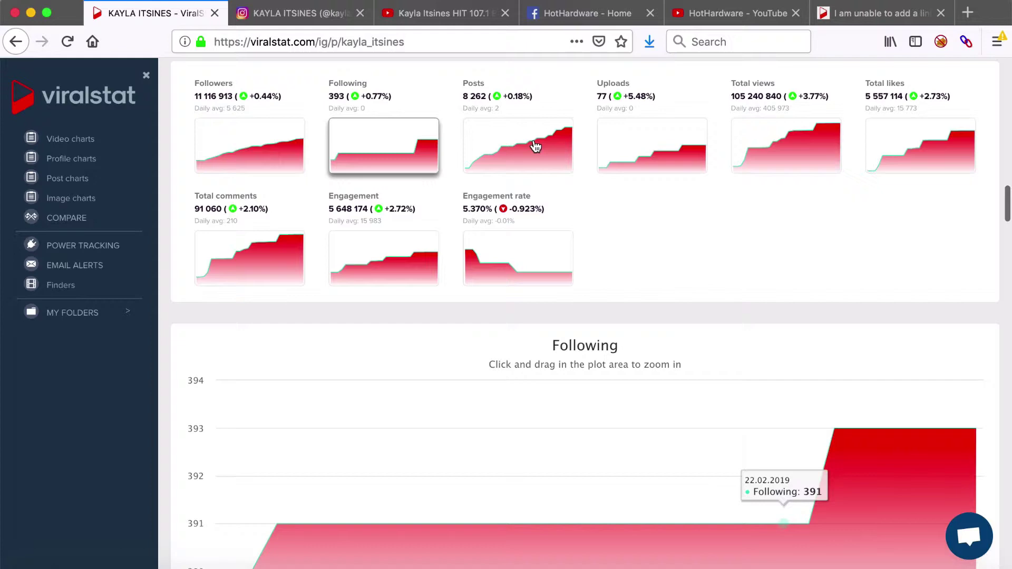
pyautogui.click(515, 172)
pyautogui.click(259, 166)
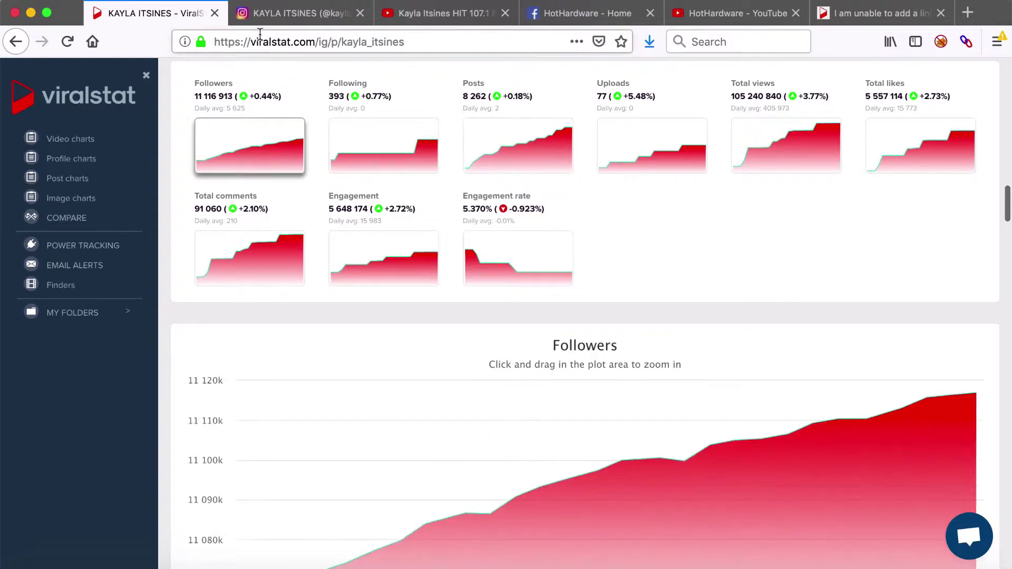
# - Look up the HIT 107.1 Bootcamp #2 Adelaide video by pasting its YouTube link into ViralStat
pyautogui.click(448, 15)
pyautogui.tripleClick(401, 50)
pyautogui.press('super+c')
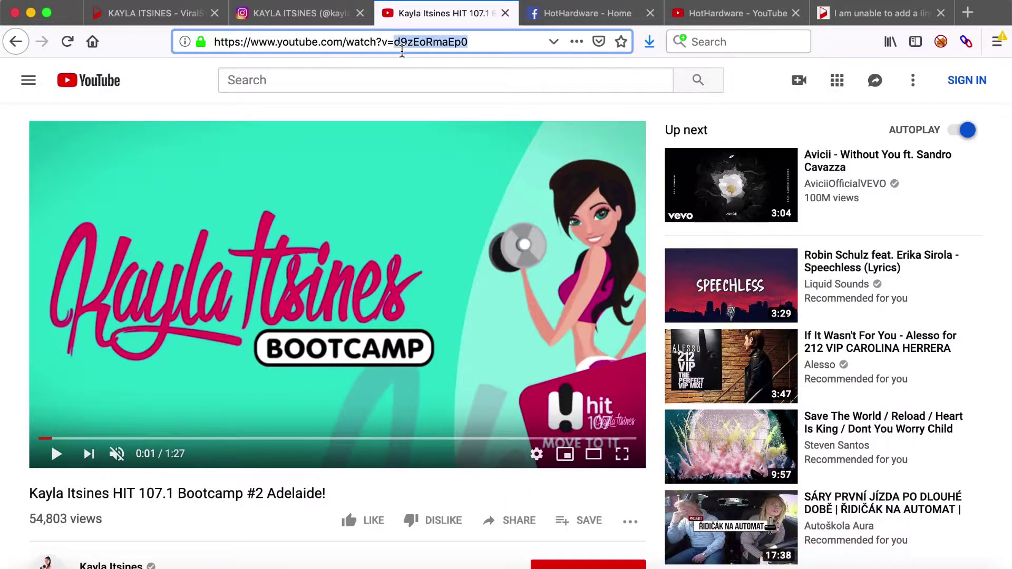
pyautogui.click(157, 17)
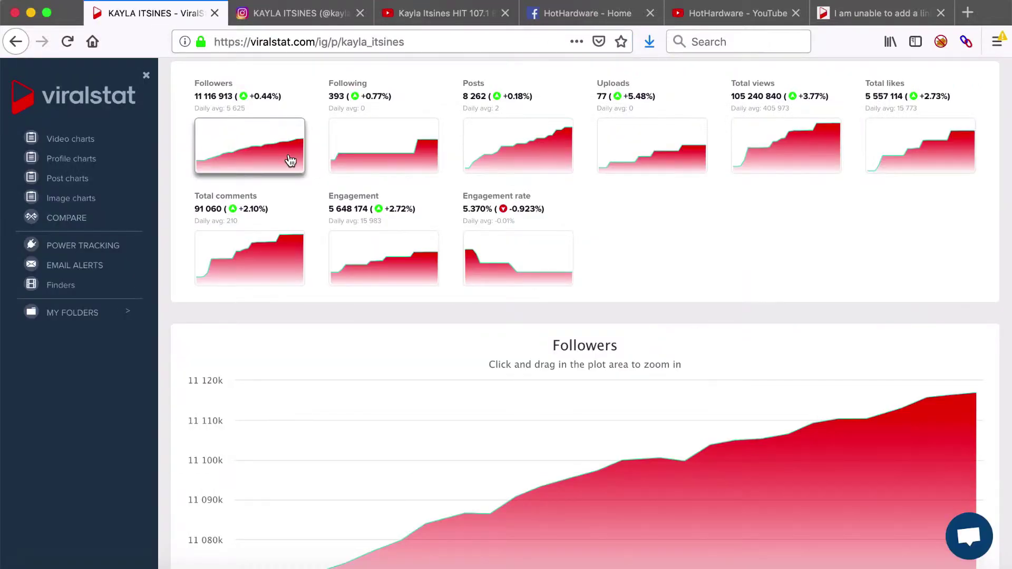
pyautogui.scroll(10, 289, 160)
pyautogui.click(290, 84)
pyautogui.press('super+v')
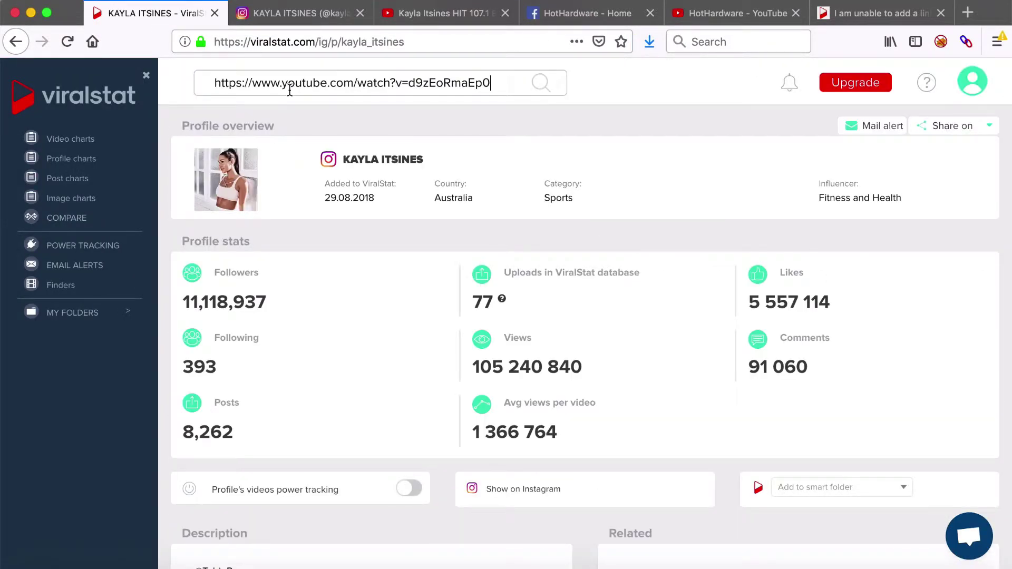
pyautogui.press('Return')
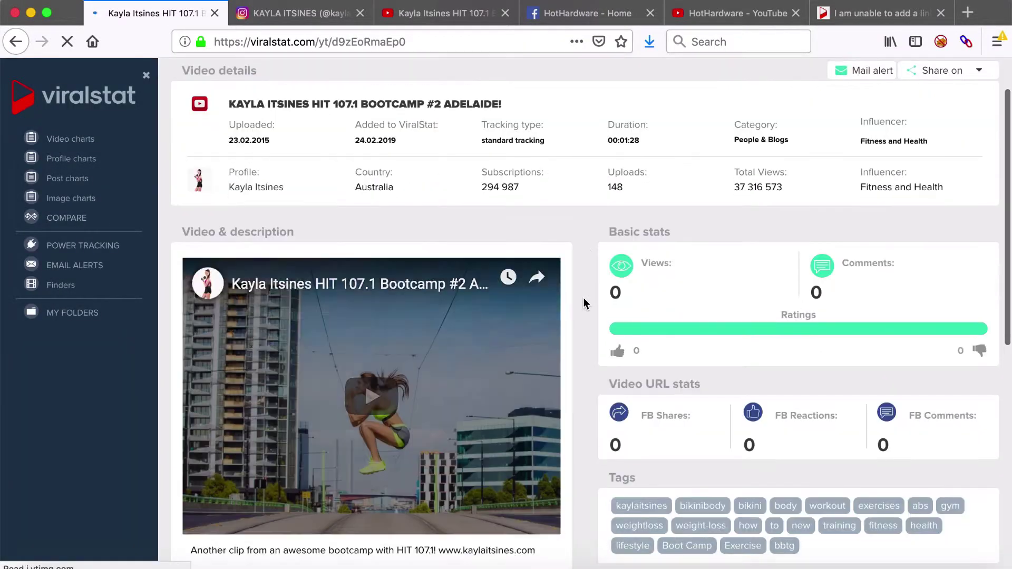
# - Review the video's details: 54,803 views, 17 comments, insufficient data for charts
pyautogui.scroll(-5, 583, 298)
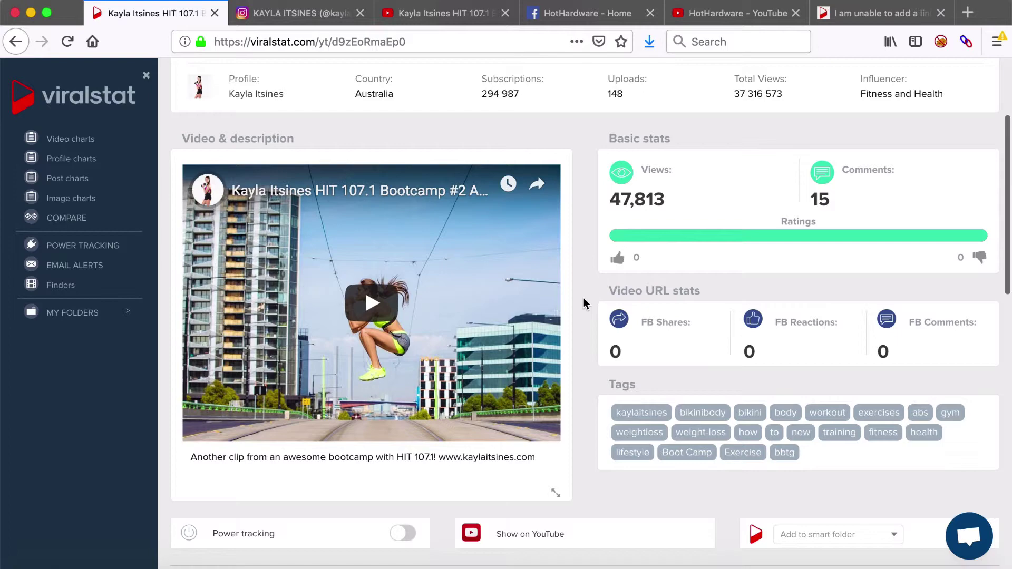
pyautogui.scroll(-4, 583, 298)
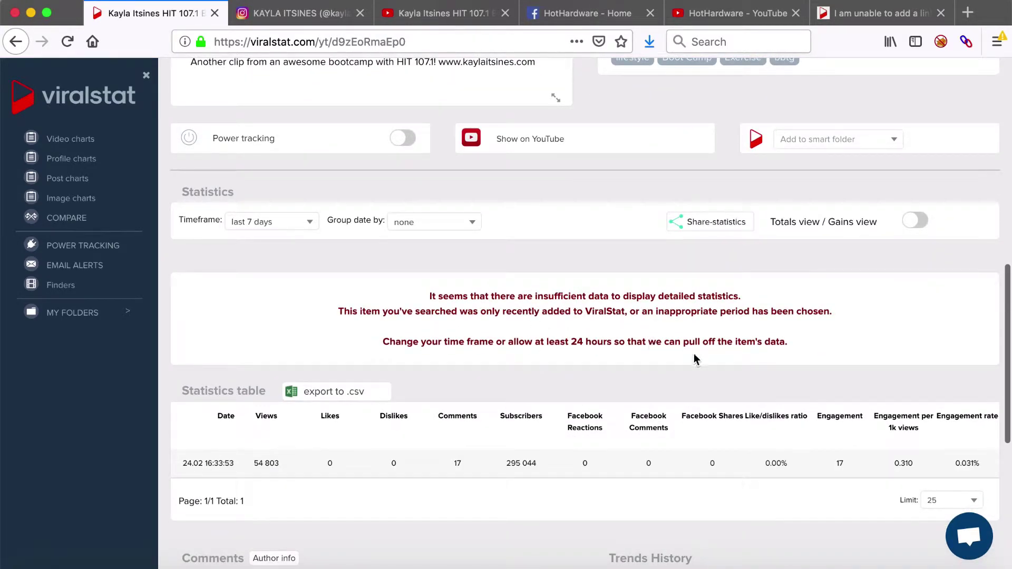
pyautogui.scroll(-7, 694, 355)
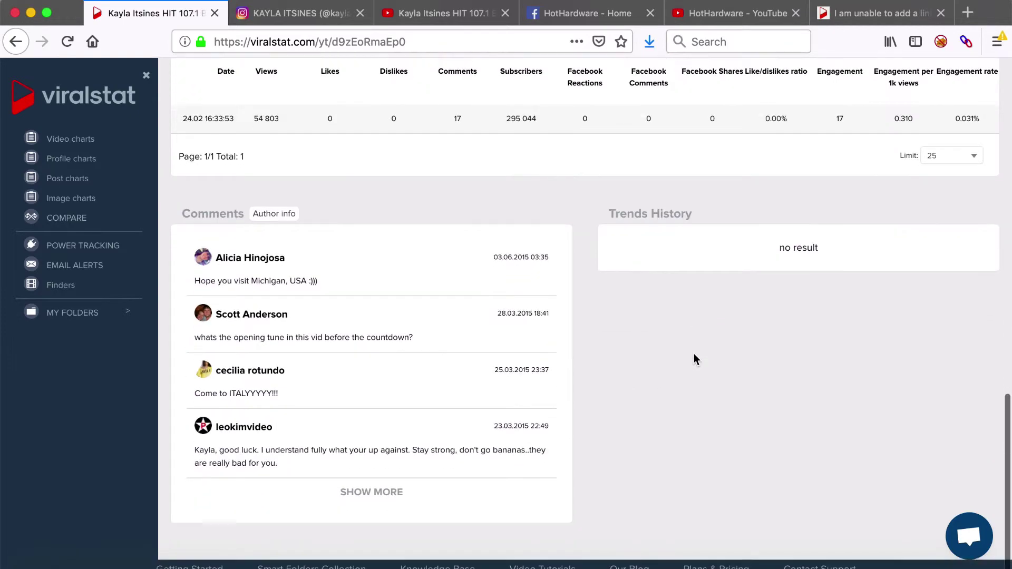
pyautogui.scroll(15, 694, 359)
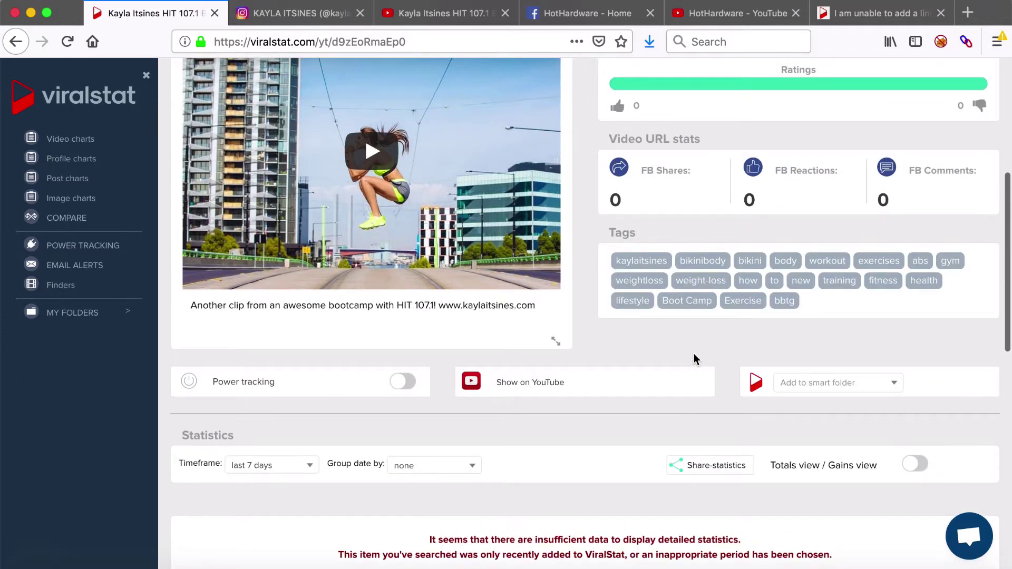
pyautogui.scroll(2, 693, 359)
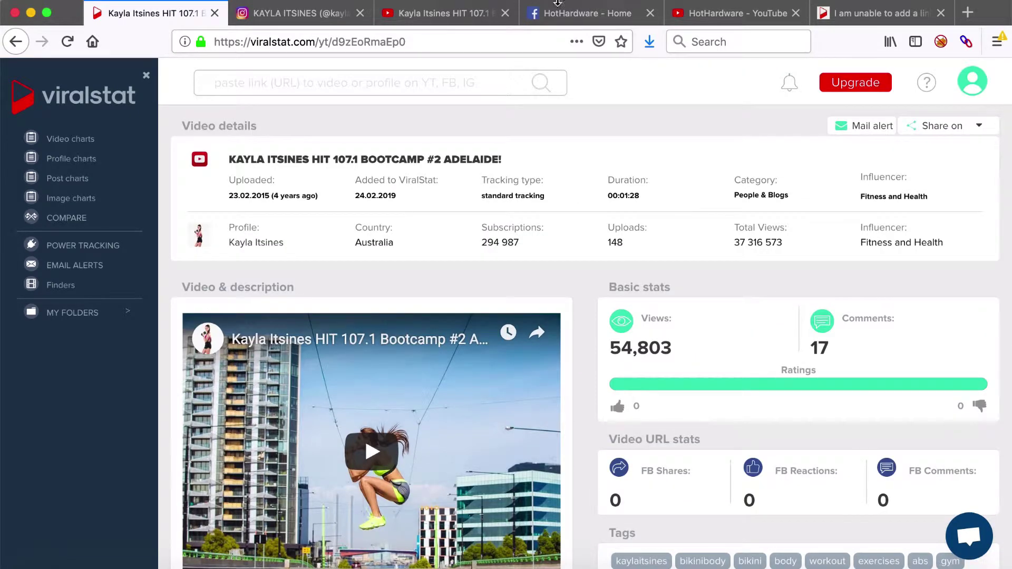
# - Look up the HotHardware Facebook page by pasting its link into ViralStat's search bar
pyautogui.click(527, 15)
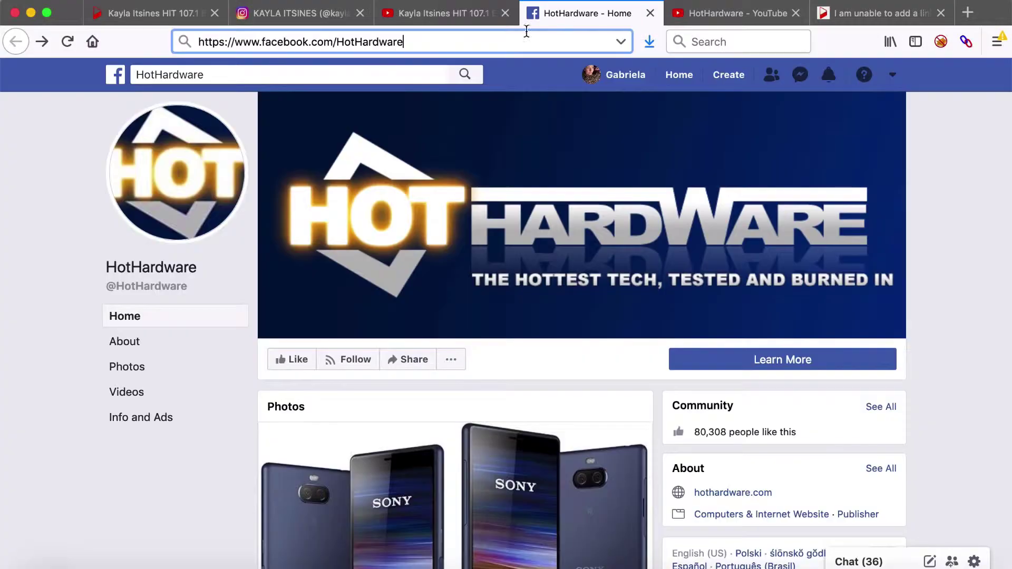
pyautogui.tripleClick(498, 41)
pyautogui.press('super+c')
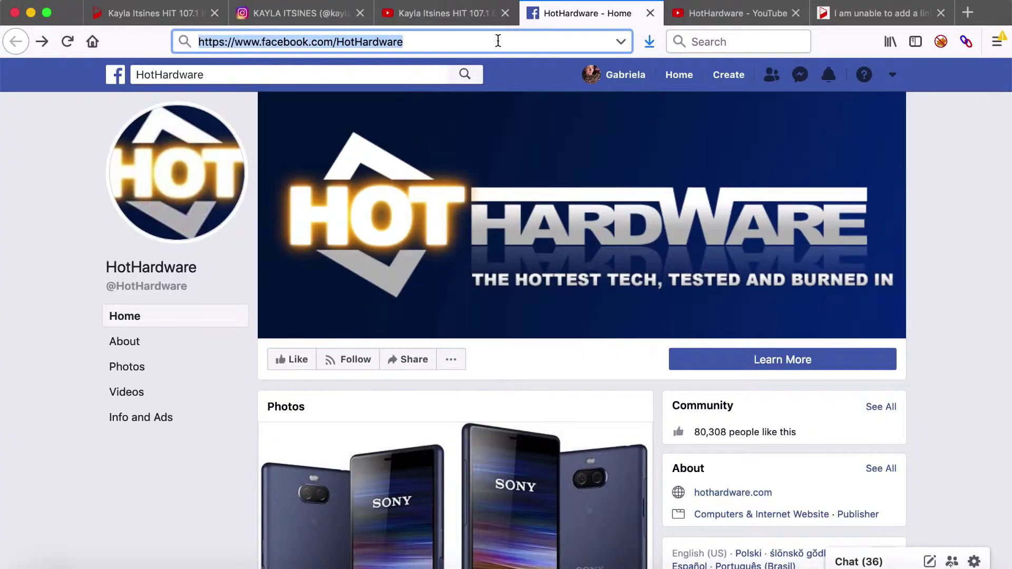
pyautogui.click(111, 13)
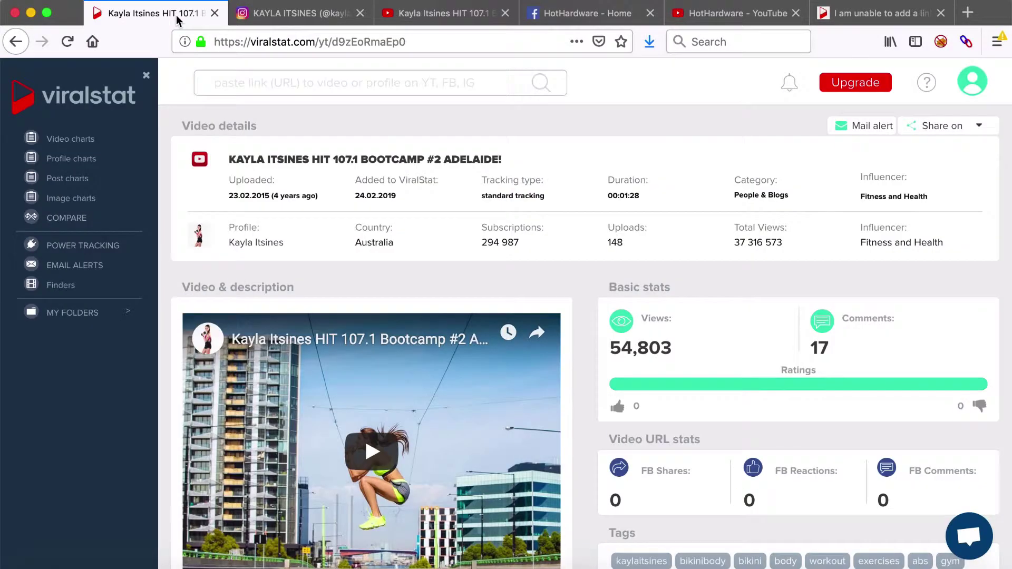
pyautogui.click(308, 85)
pyautogui.press('super+v')
pyautogui.press('Return')
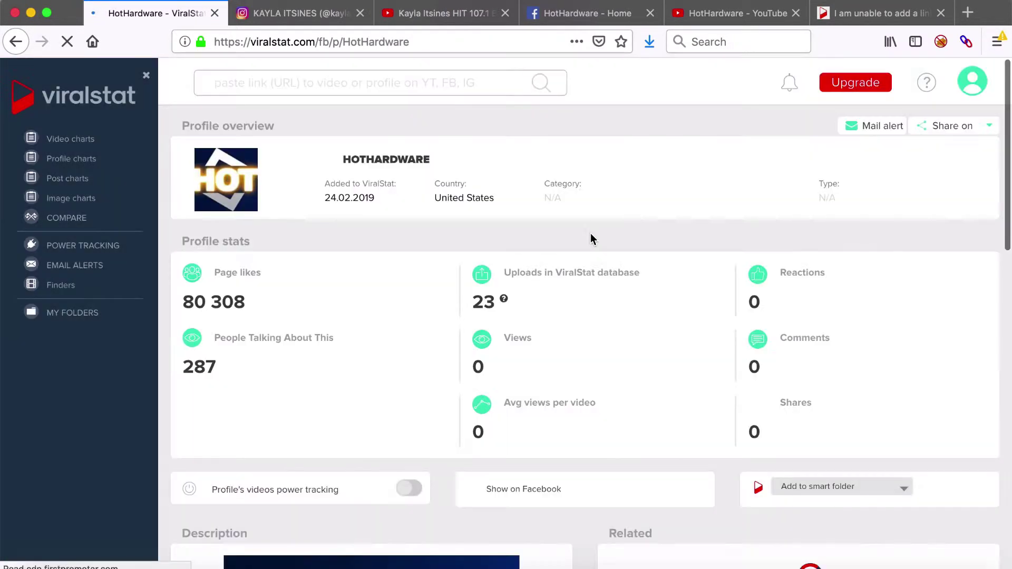
# - Paste the HotHardware YouTube channel address into ViralStat's search field and submit it
pyautogui.scroll(-10, 590, 238)
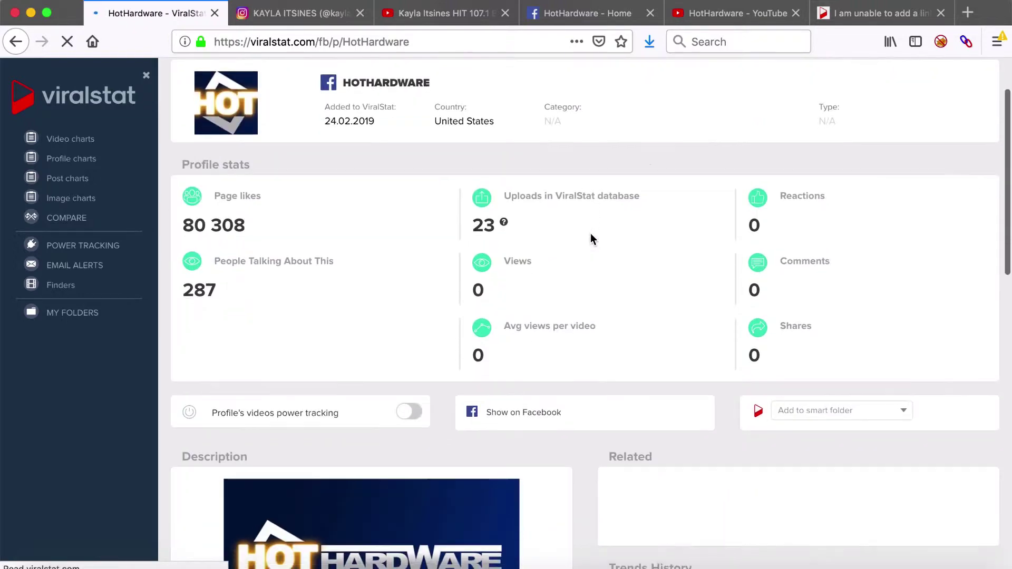
pyautogui.scroll(9, 591, 232)
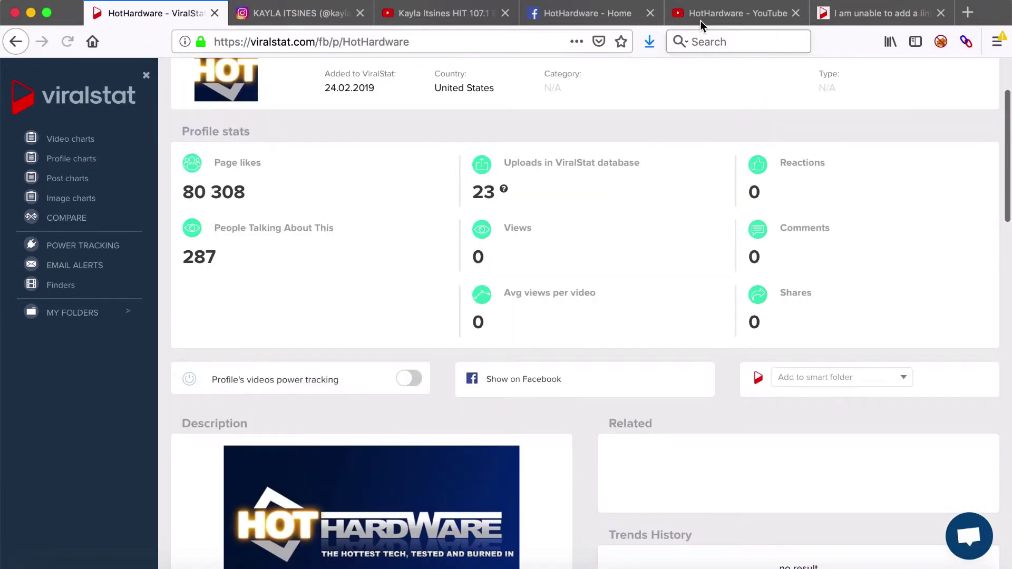
pyautogui.click(706, 14)
pyautogui.click(487, 47)
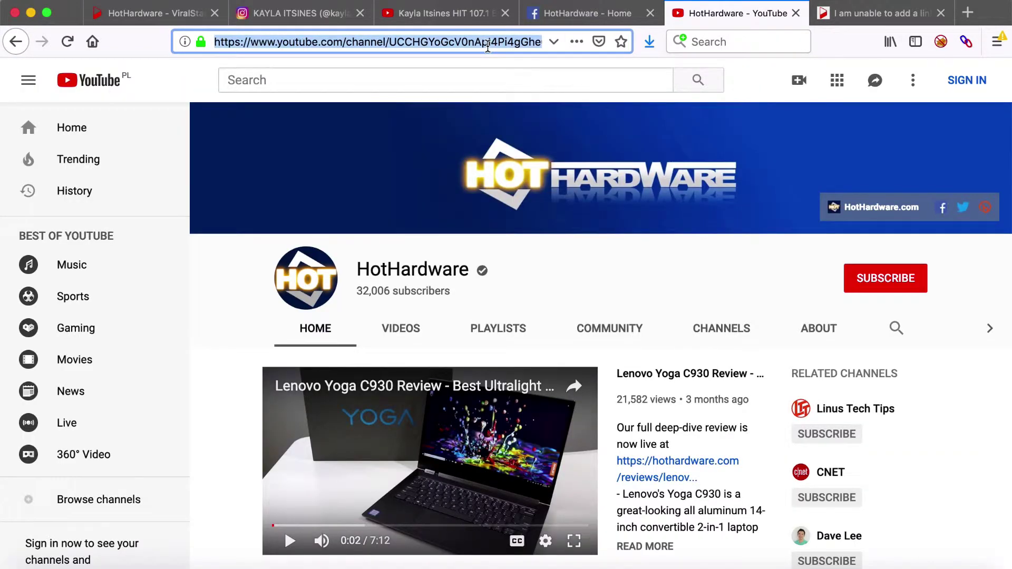
pyautogui.click(199, 6)
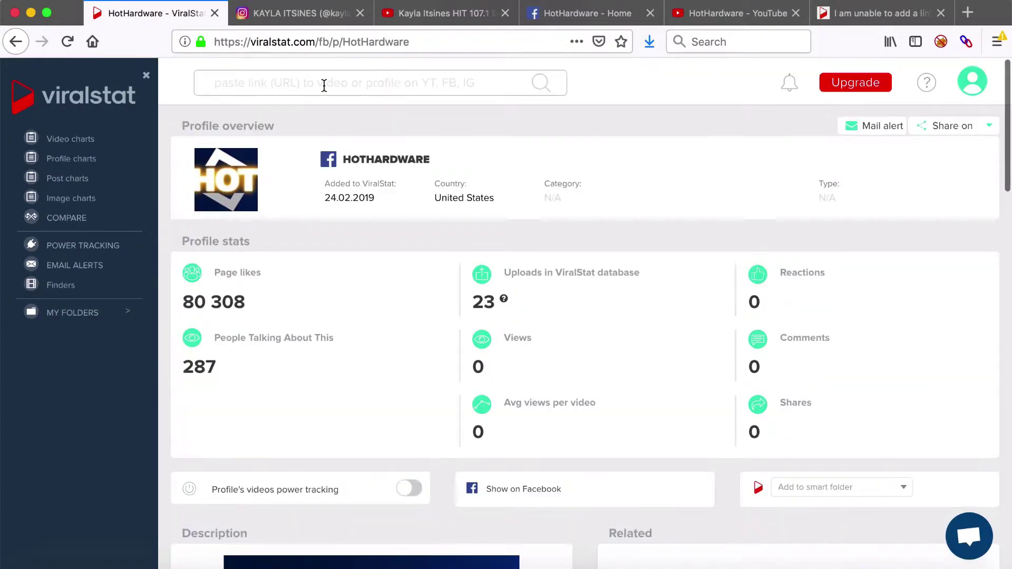
pyautogui.click(324, 85)
pyautogui.write('https://www.youtube.com/channel/UCCHGYoGcV0nApI4Pi4gGheQ')
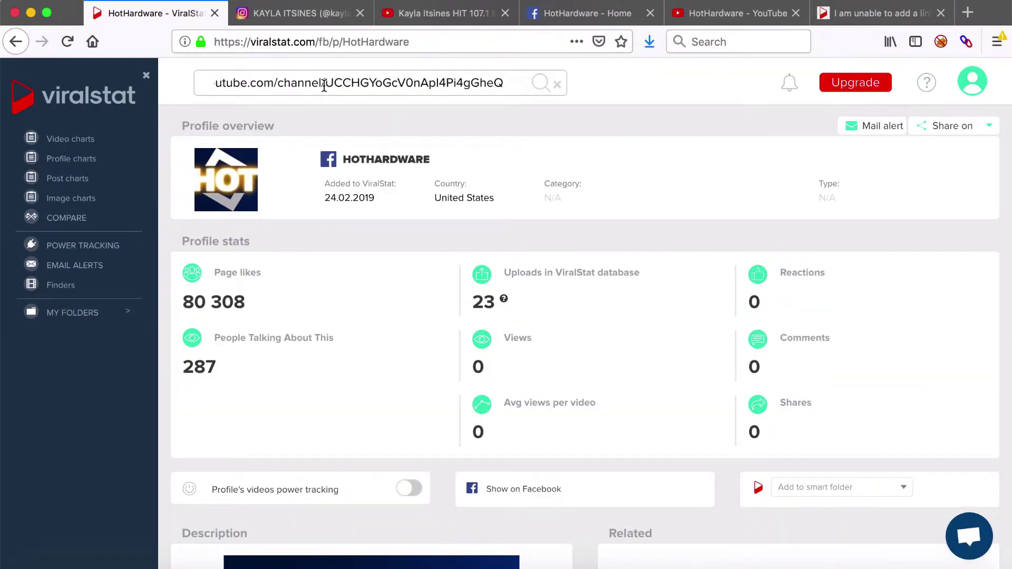
pyautogui.press('Return')
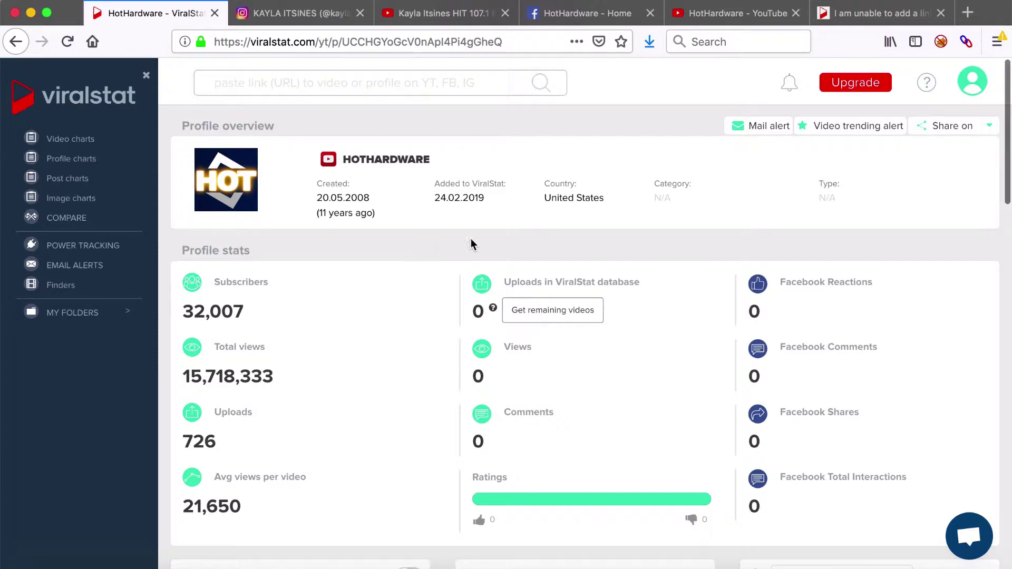
pyautogui.scroll(-6, 489, 242)
pyautogui.scroll(-6, 491, 243)
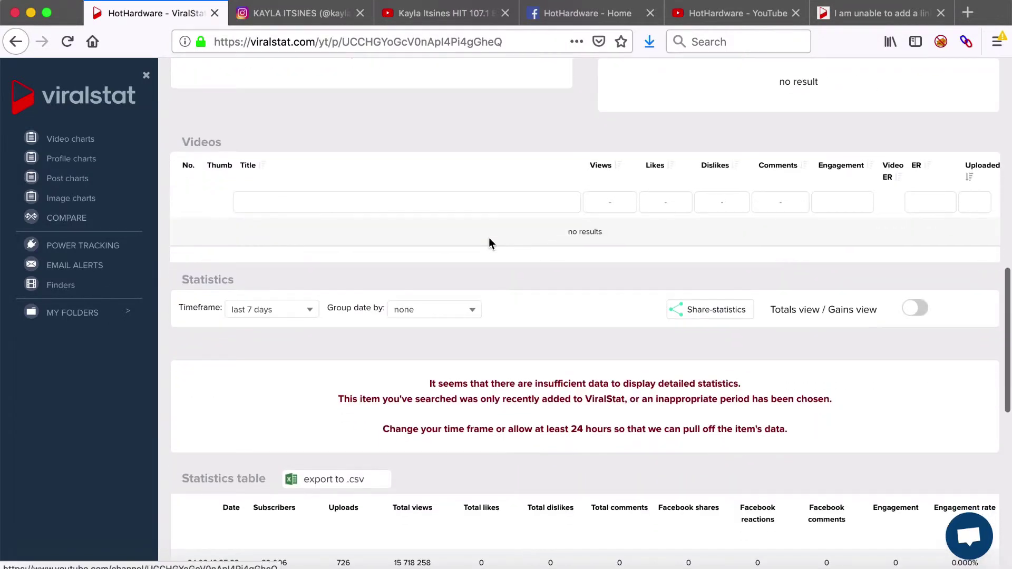
pyautogui.scroll(8, 490, 242)
pyautogui.scroll(3, 488, 237)
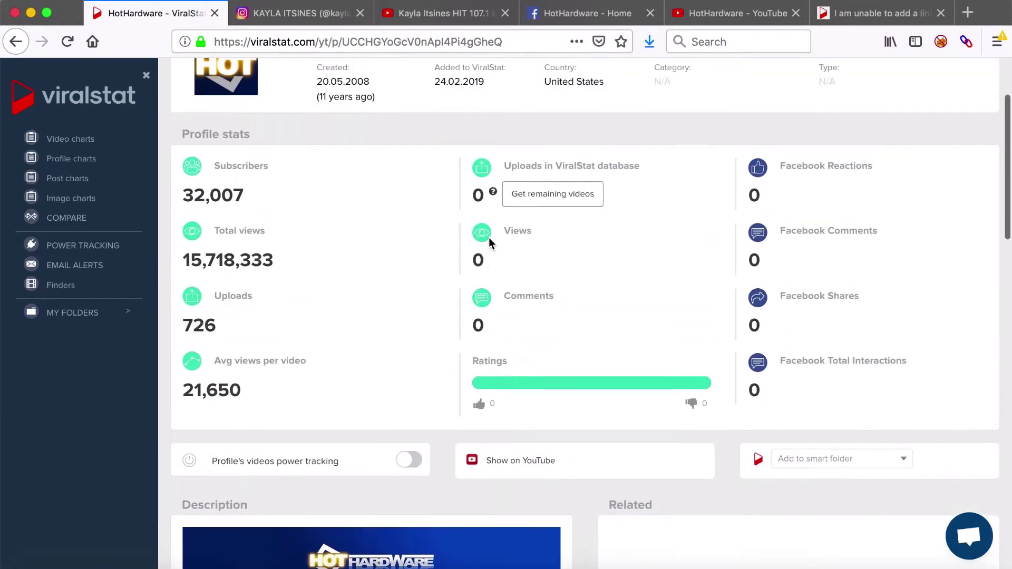
pyautogui.scroll(2, 390, 139)
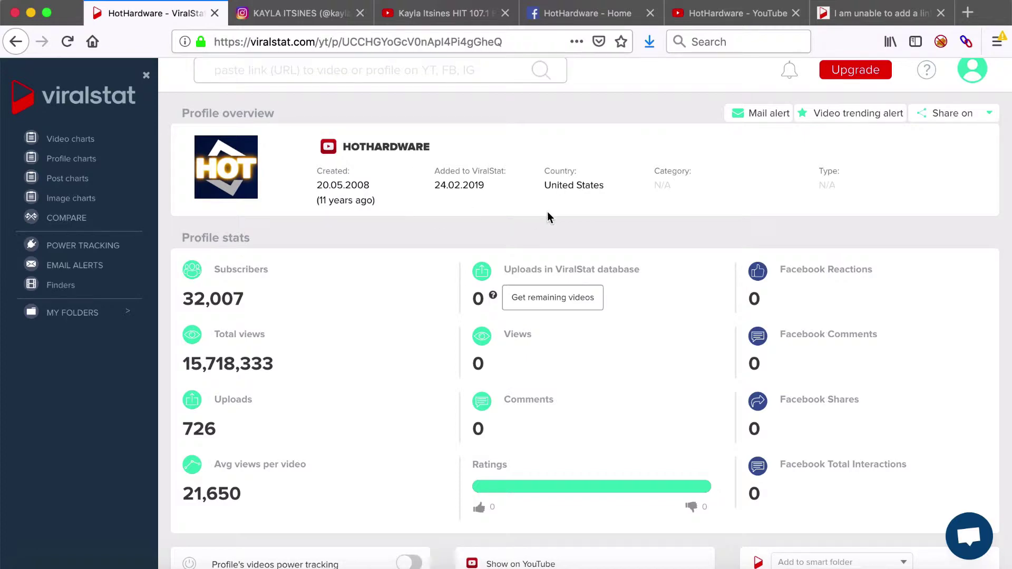
pyautogui.scroll(-10, 678, 216)
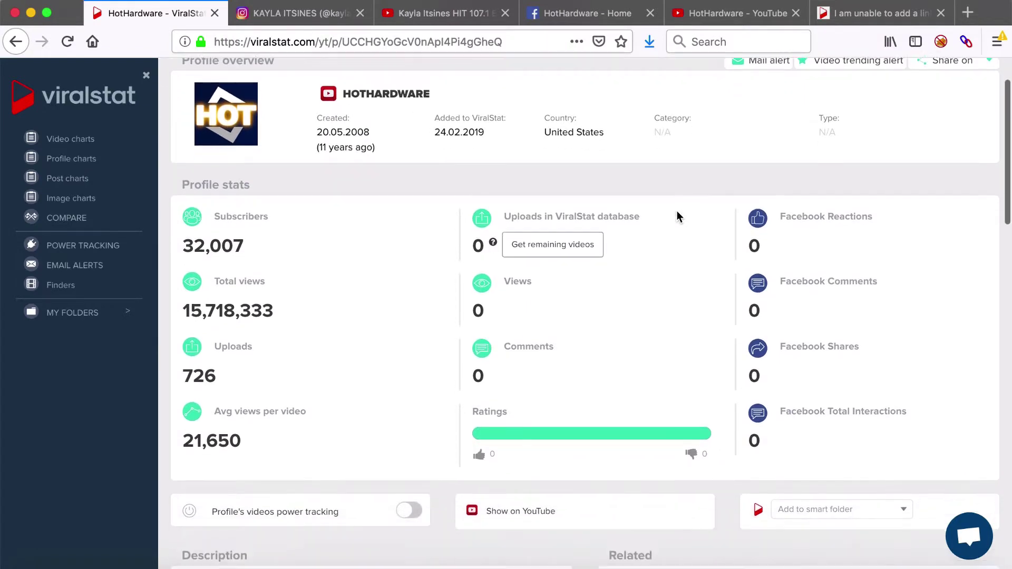
pyautogui.scroll(-2, 677, 211)
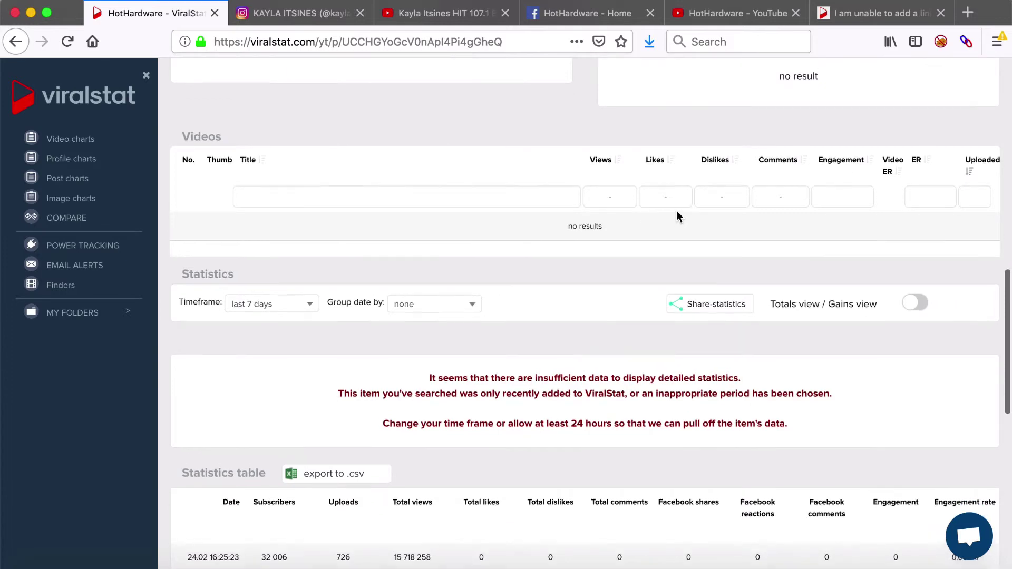
pyautogui.scroll(12, 676, 210)
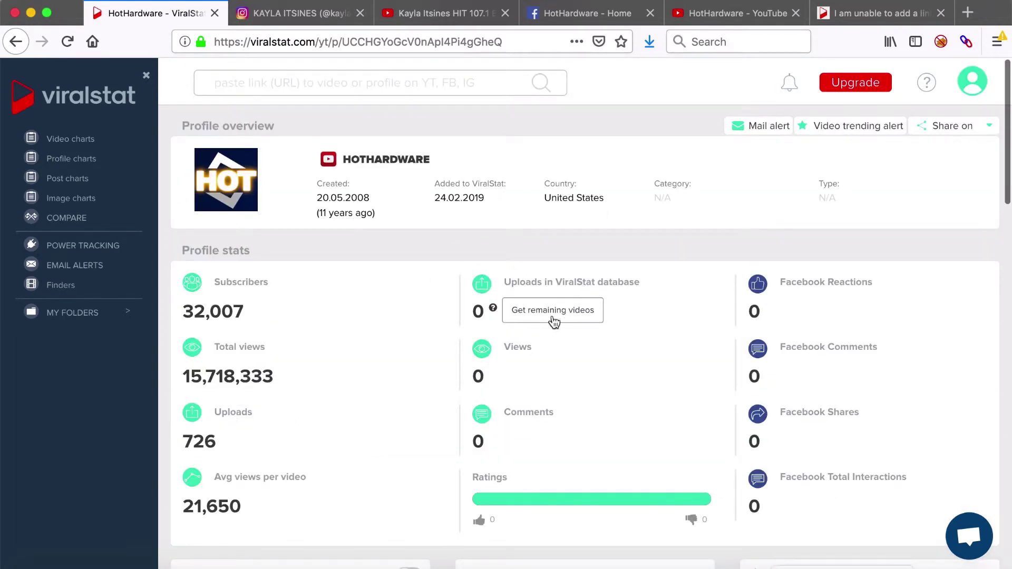
# - Request the HotHardware channel's remaining videos with 'Get remaining videos' next to Uploads
pyautogui.click(595, 315)
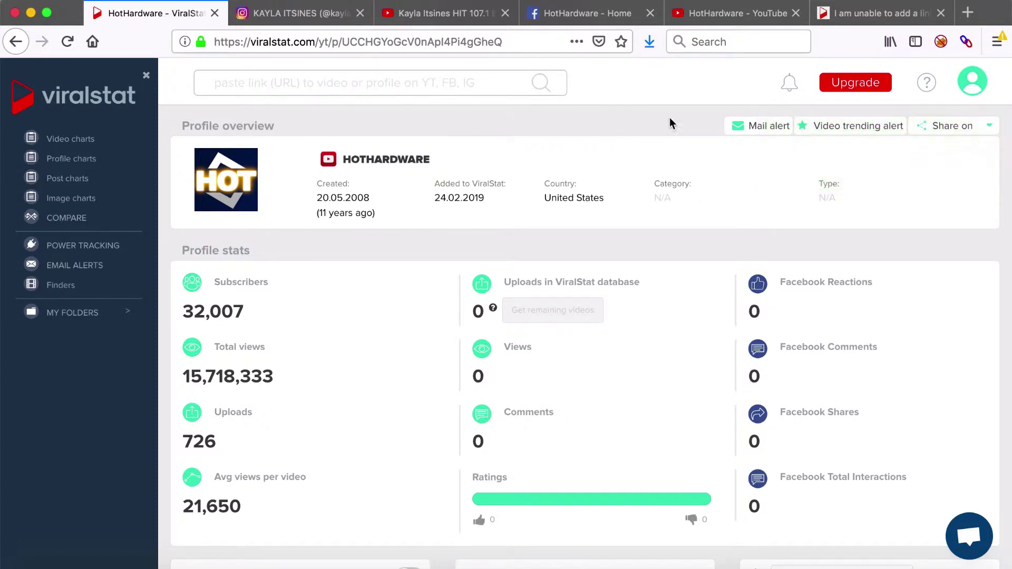
# - Scroll the 'I am unable to add a link' help article down to the supported YouTube channel URL formats
pyautogui.click(852, 13)
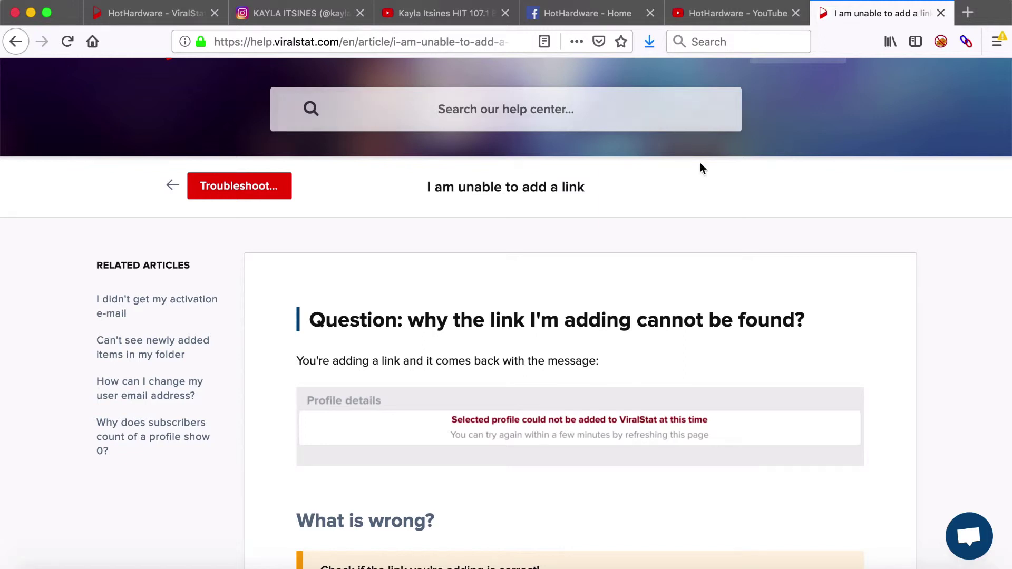
pyautogui.scroll(-4, 659, 225)
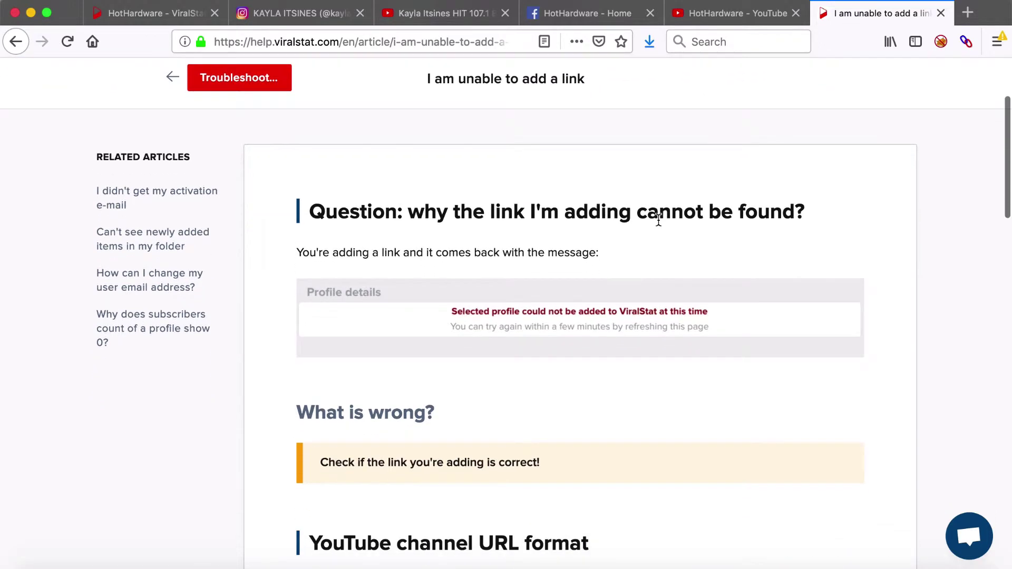
pyautogui.scroll(-1, 658, 220)
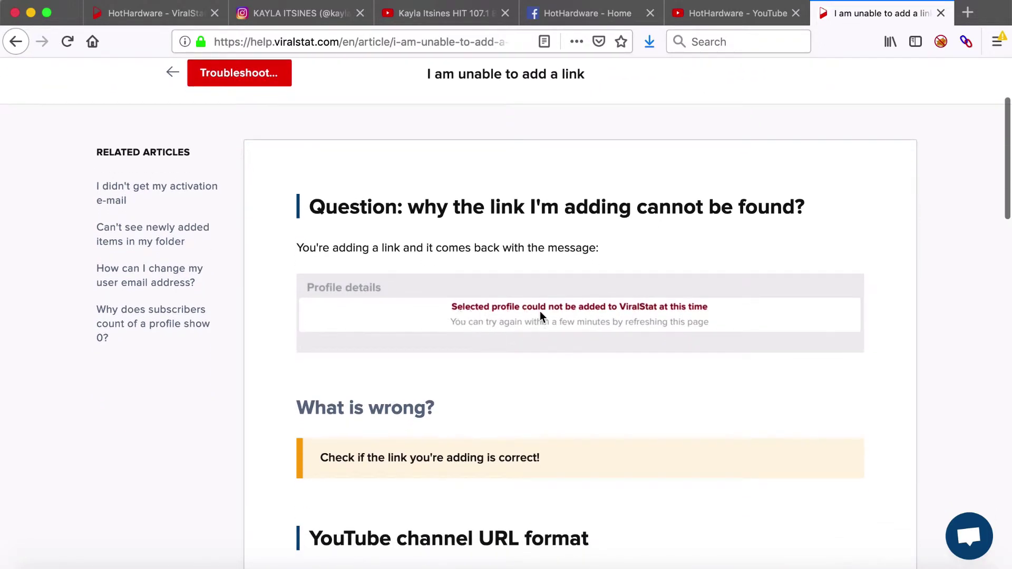
pyautogui.scroll(-5, 555, 382)
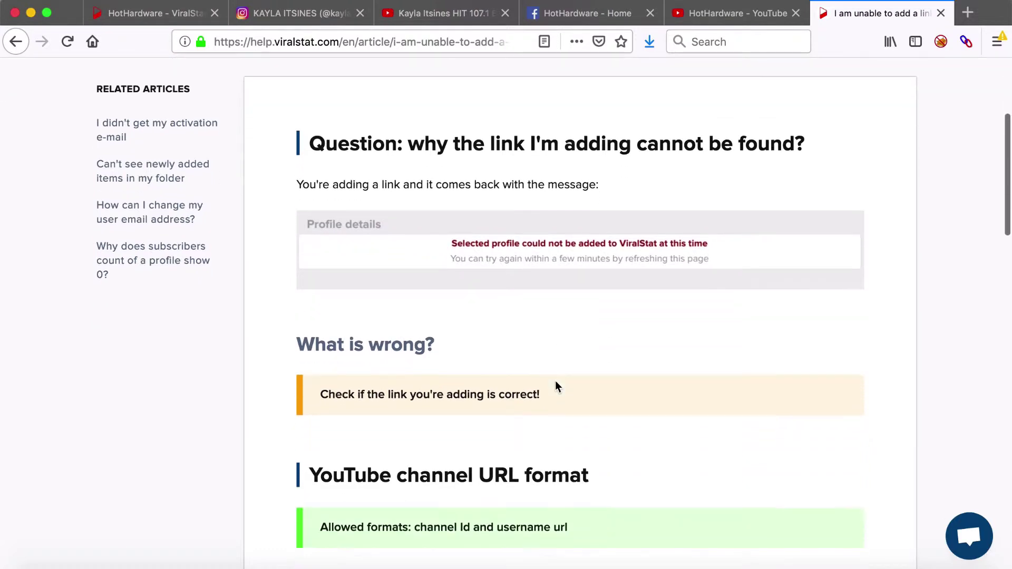
pyautogui.scroll(-9, 555, 381)
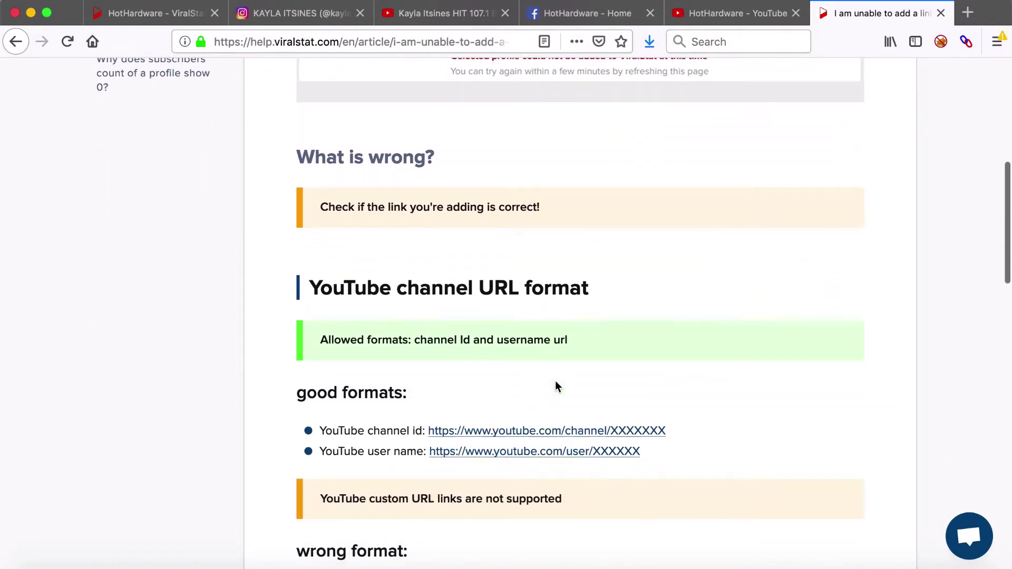
pyautogui.scroll(-2, 555, 386)
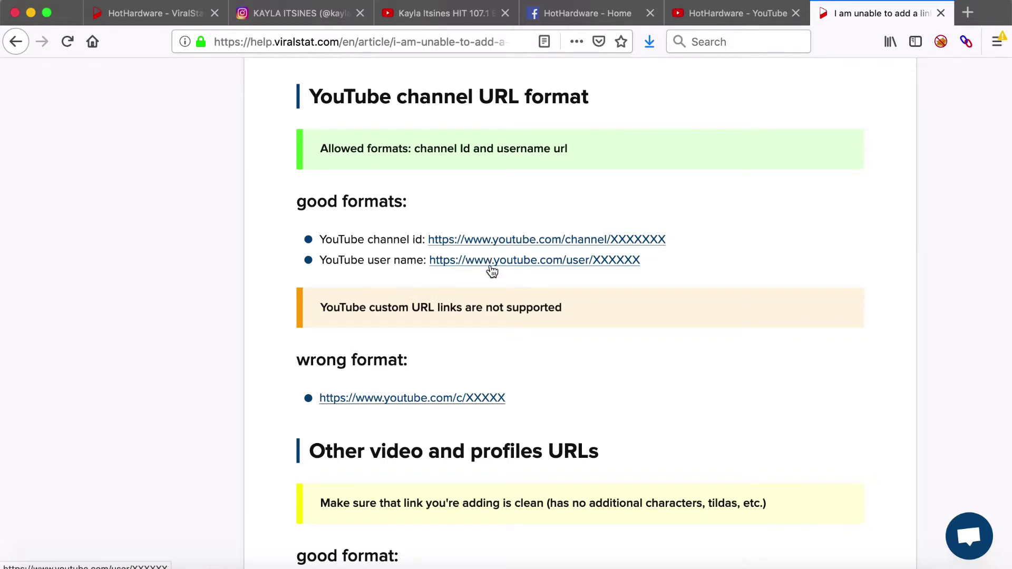
pyautogui.scroll(-2, 476, 352)
pyautogui.scroll(-1, 476, 350)
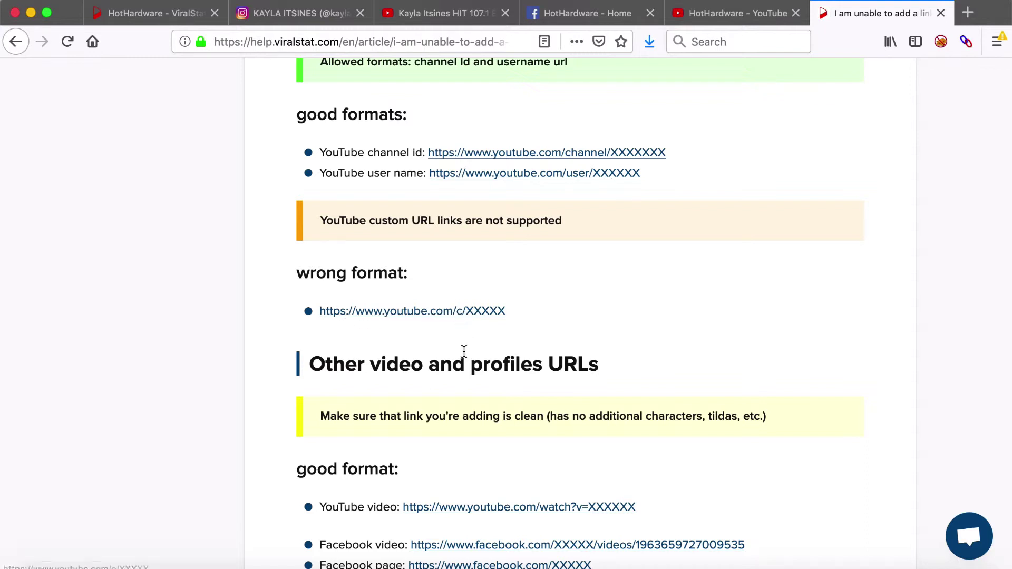
pyautogui.scroll(-5, 464, 354)
pyautogui.scroll(-4, 463, 352)
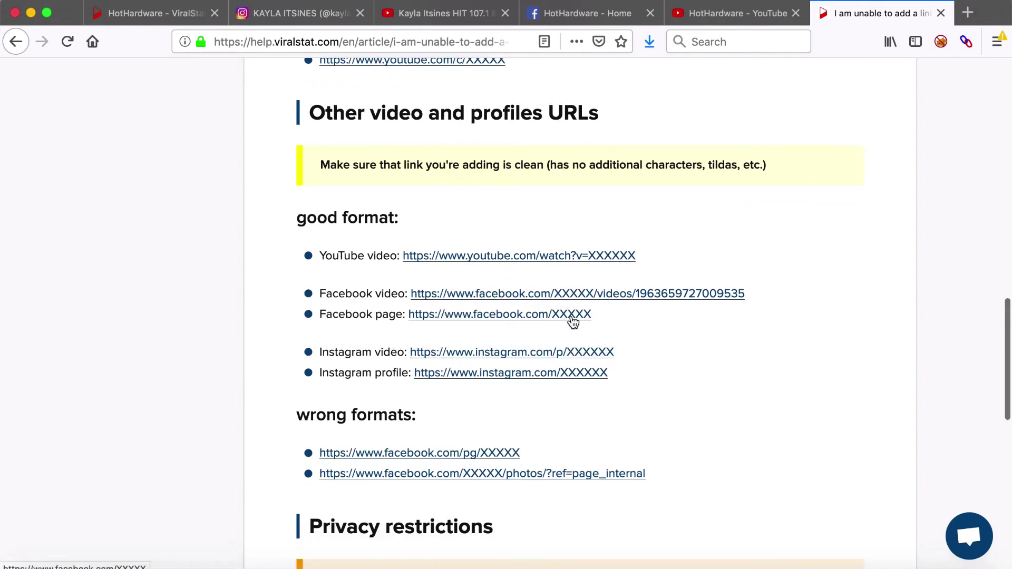
pyautogui.scroll(-2, 599, 381)
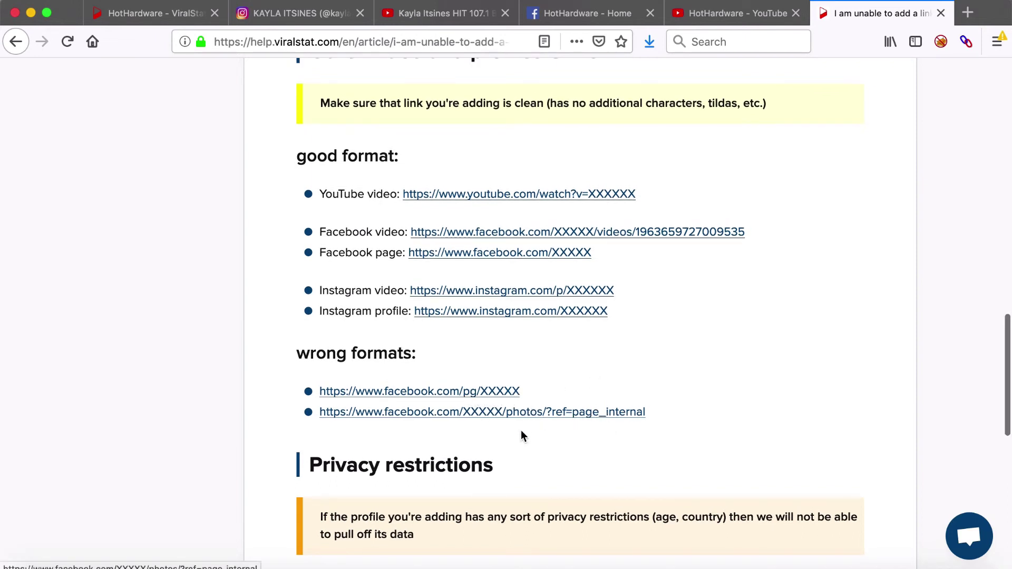
pyautogui.scroll(-5, 457, 433)
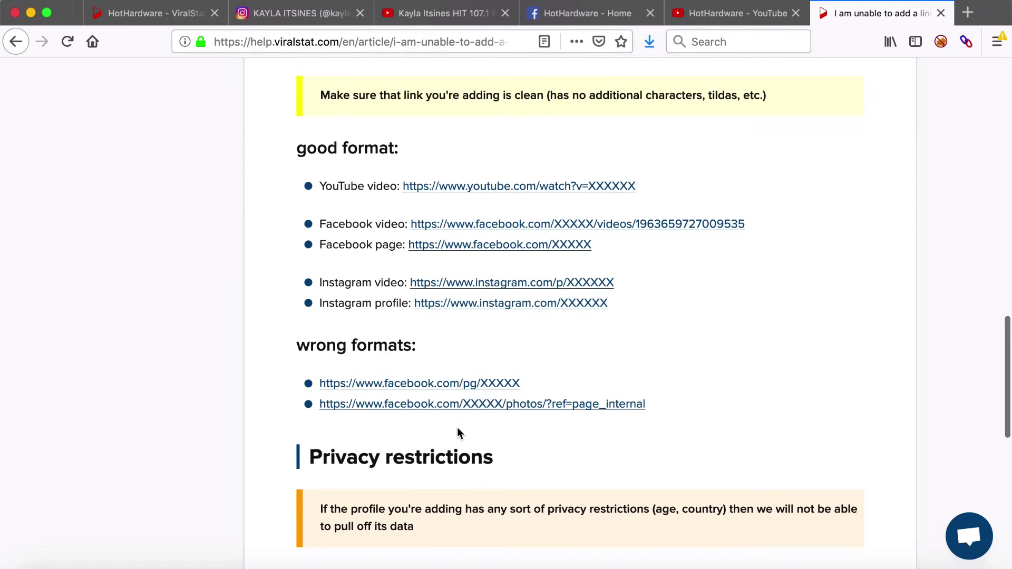
pyautogui.scroll(-1, 457, 427)
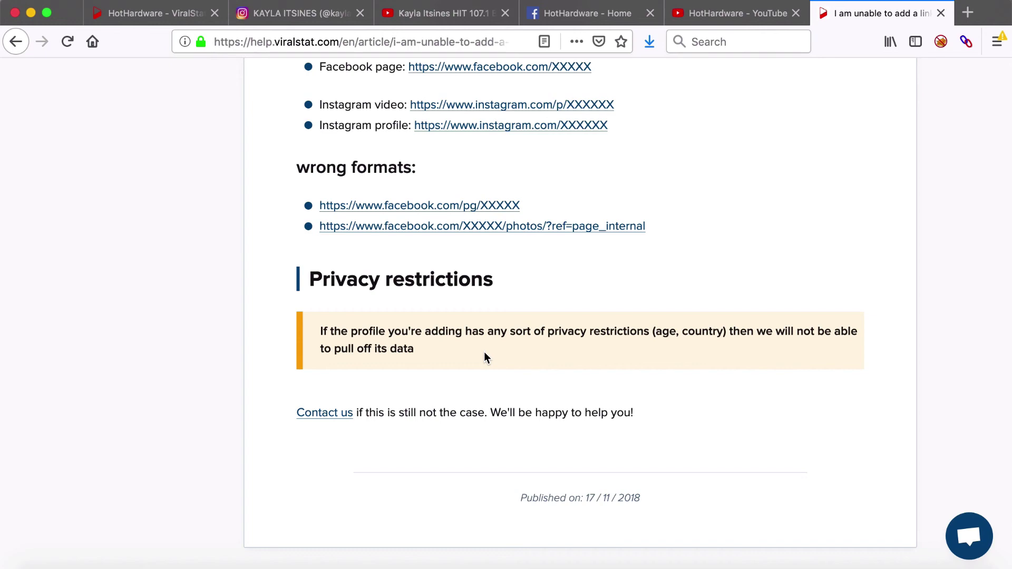
pyautogui.scroll(15, 484, 352)
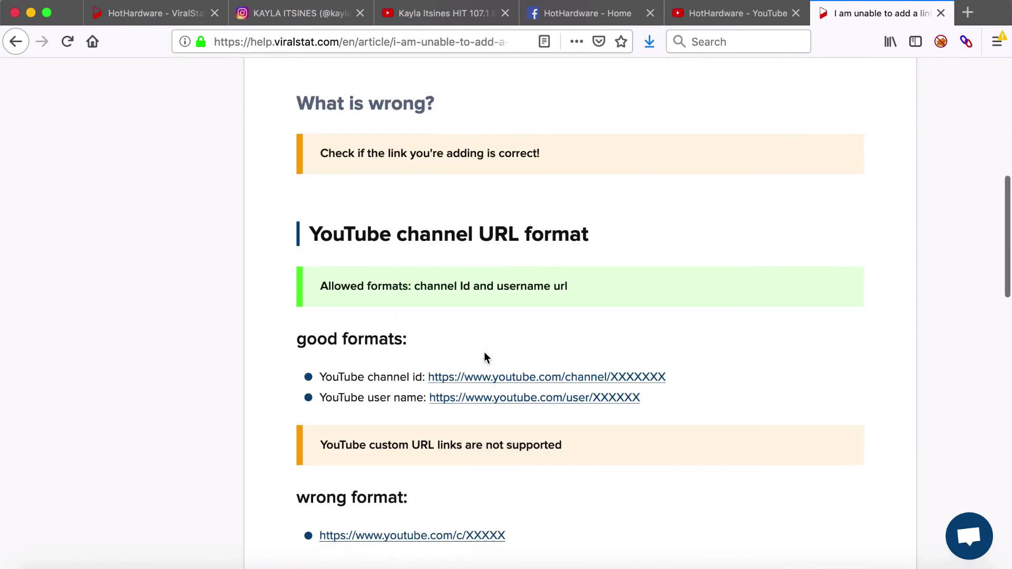
pyautogui.scroll(8, 485, 352)
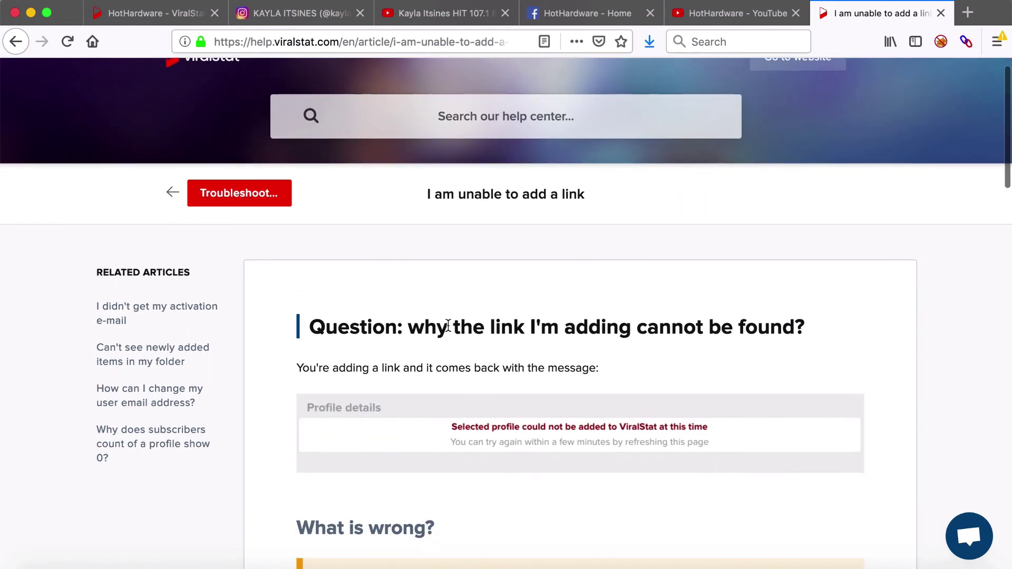